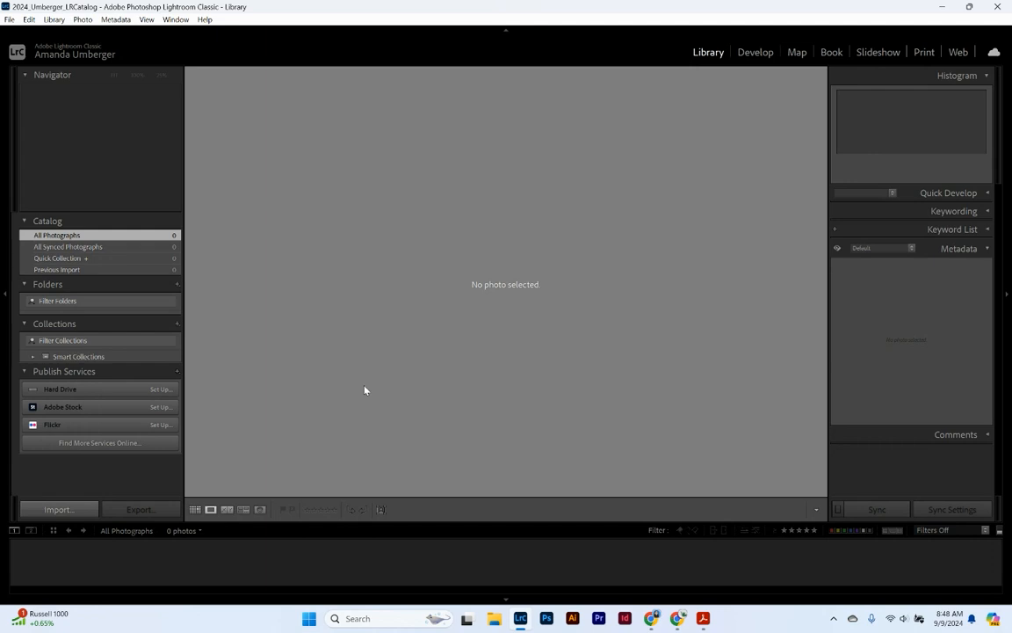
# - Open the Import window and dismiss the unavailable destination folder warning
pyautogui.click(81, 511)
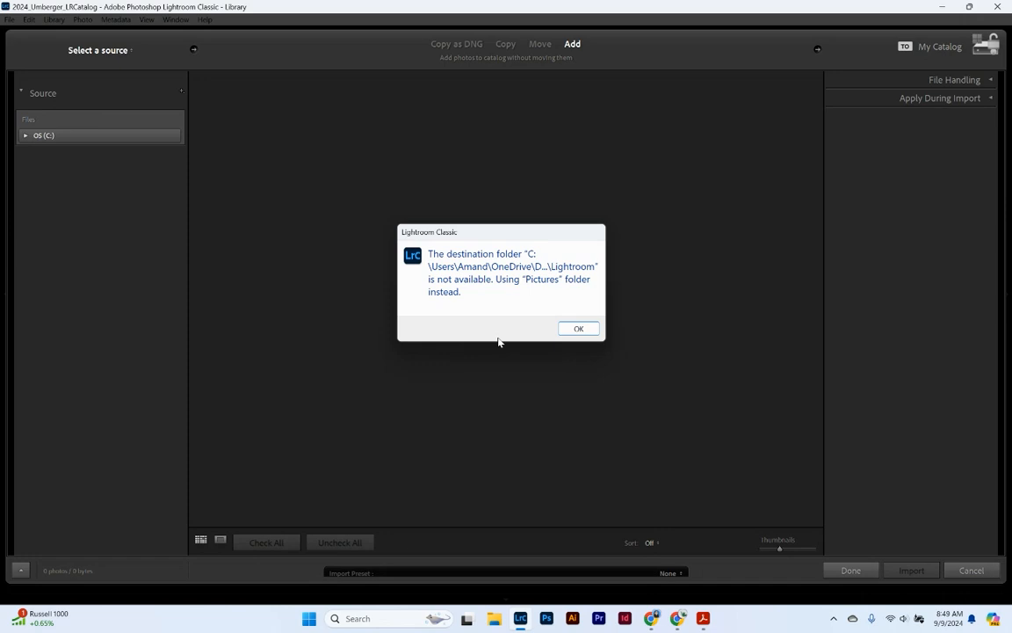
pyautogui.click(577, 329)
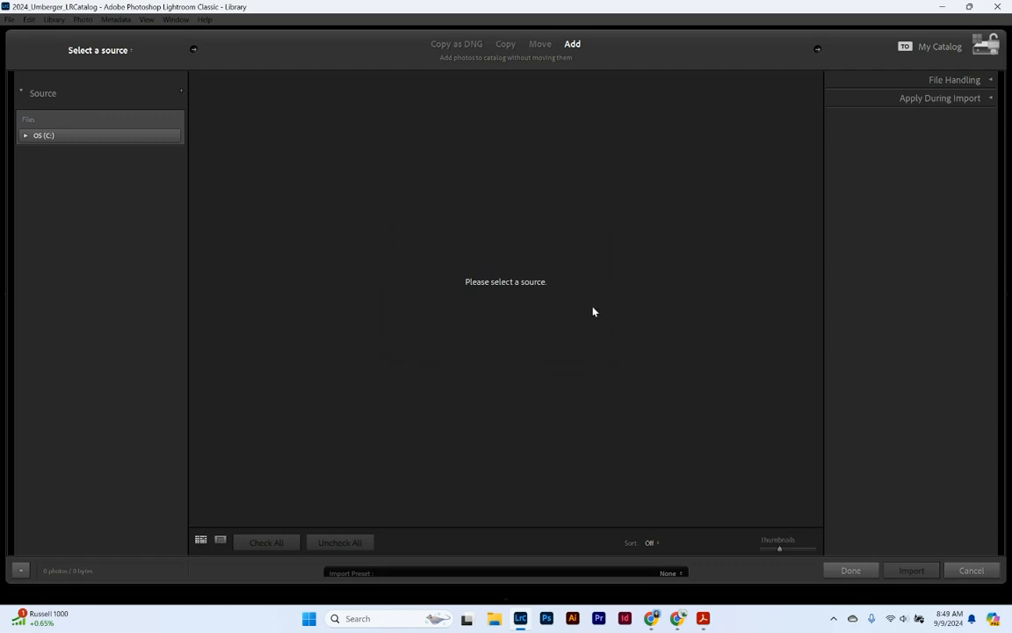
# - Expand OS (C:) and set the import source to the Desktop, listing 1493 photos
pyautogui.click(26, 136)
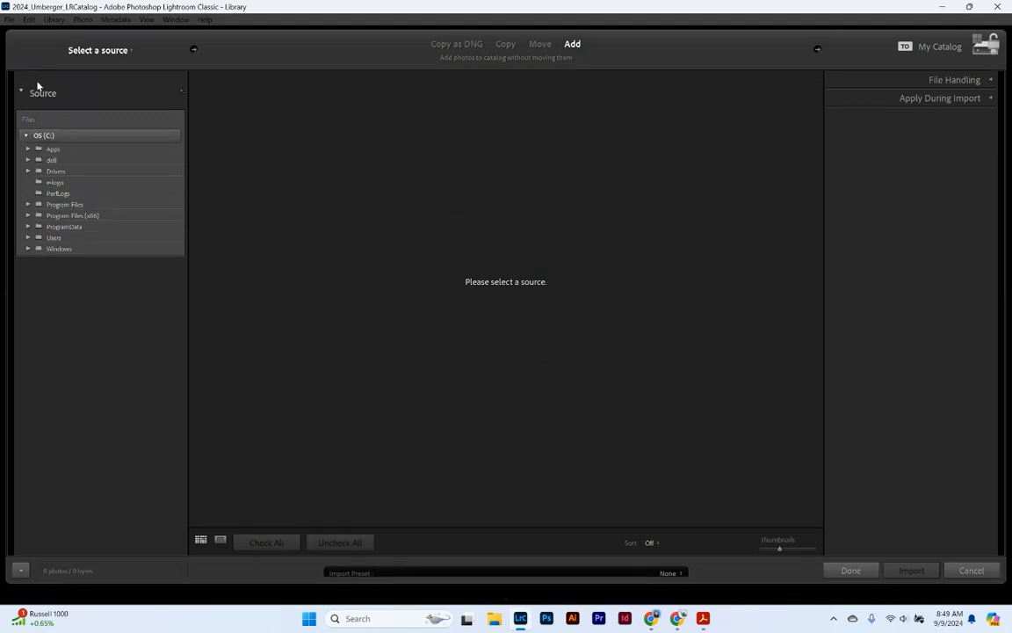
pyautogui.click(132, 52)
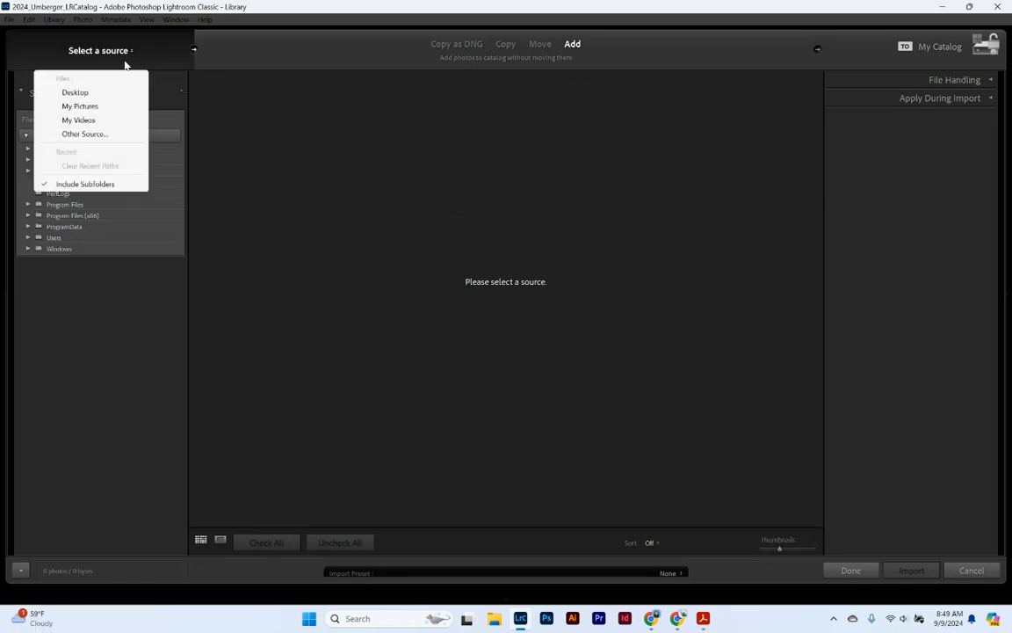
pyautogui.click(94, 93)
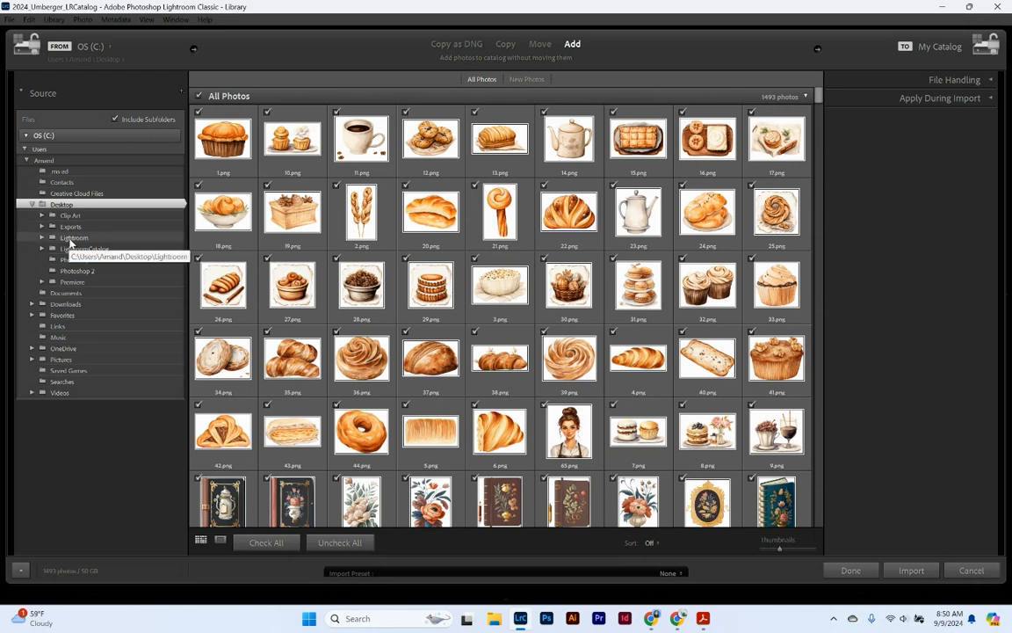
# - Use the shoot subfolder under Desktop > Lightroom as the source and uncheck photo 13
pyautogui.click(41, 237)
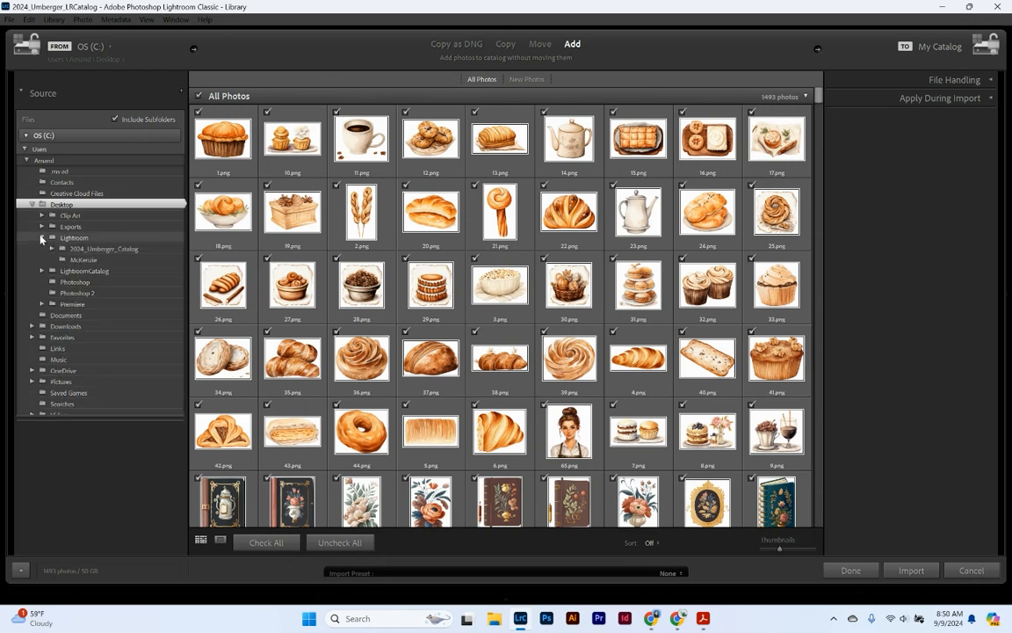
pyautogui.click(67, 260)
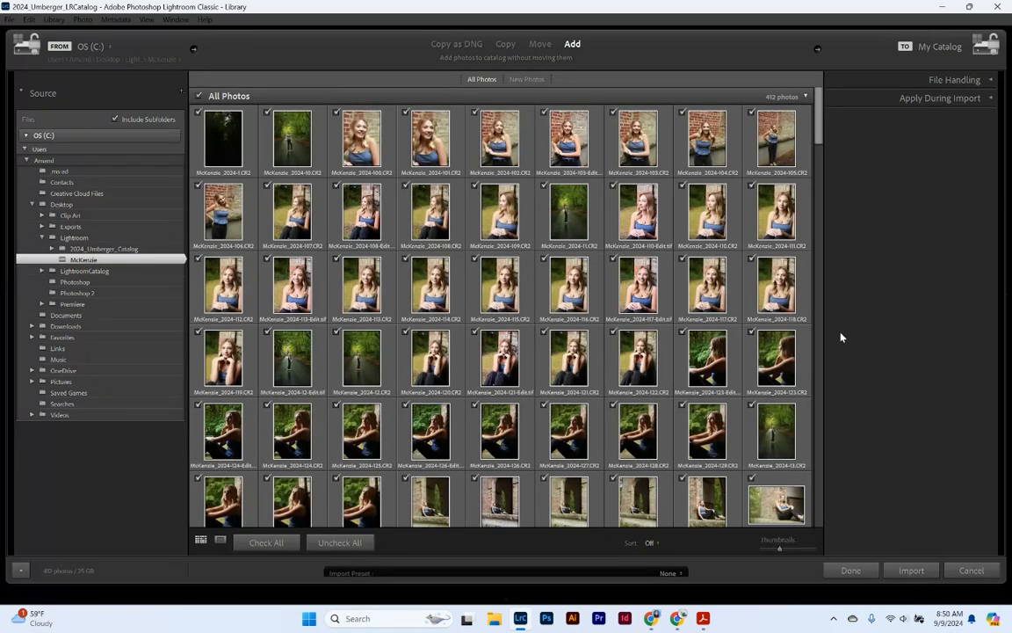
pyautogui.scroll(-20, 801, 355)
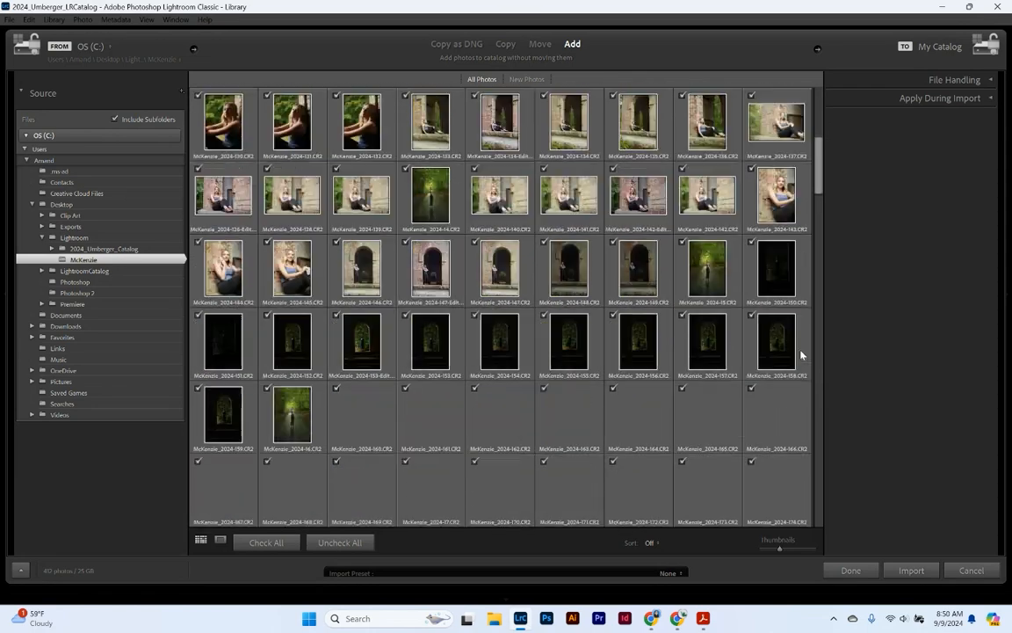
pyautogui.scroll(-15, 801, 355)
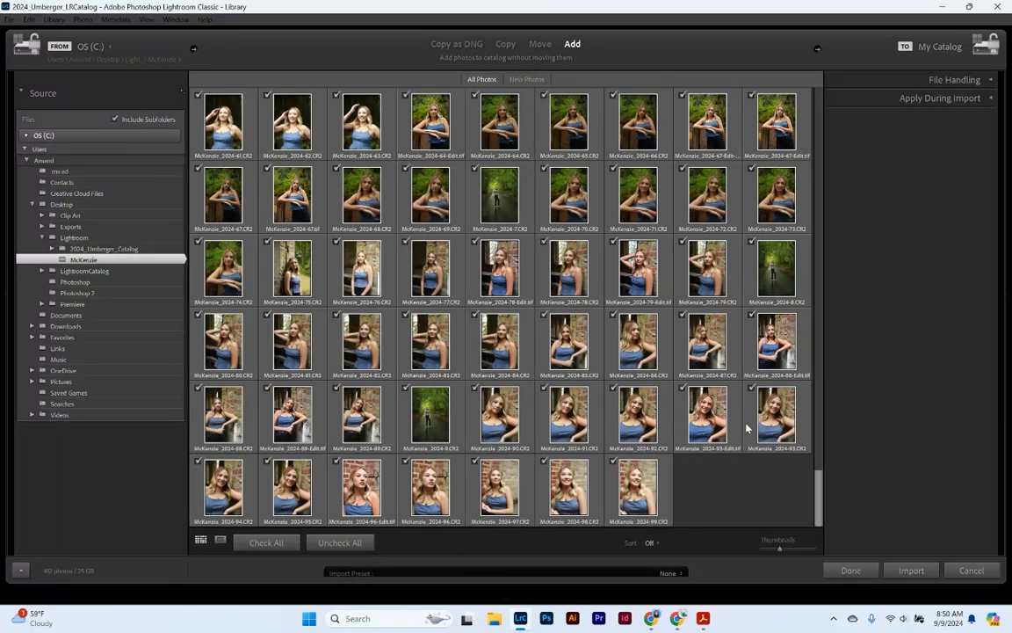
pyautogui.scroll(20, 744, 429)
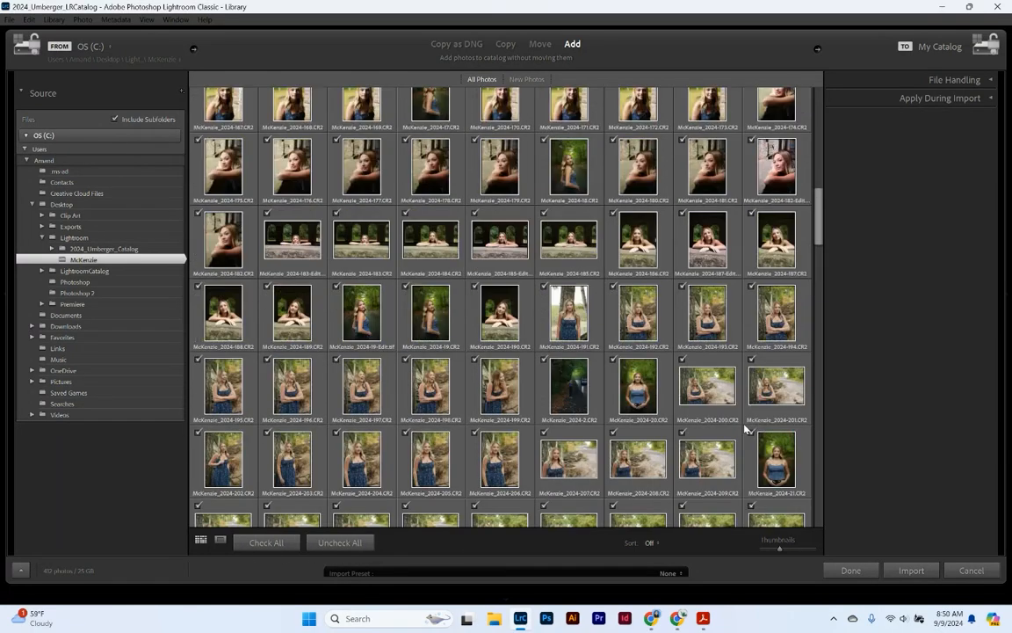
pyautogui.click(751, 405)
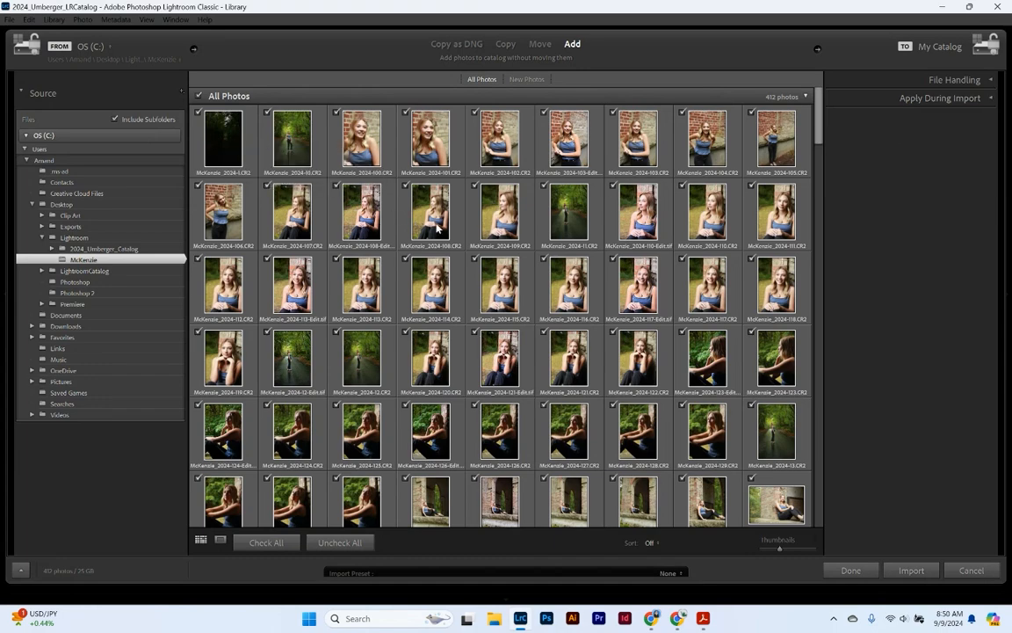
# - Sort the 412 import previews by Capture Time
pyautogui.scroll(-5, 640, 279)
pyautogui.scroll(-8, 714, 312)
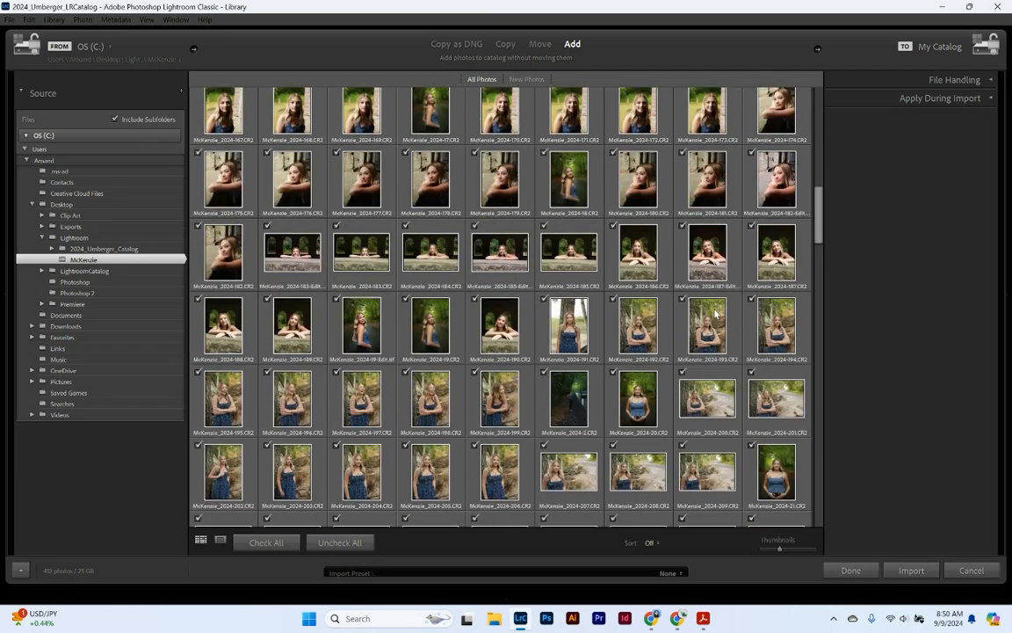
pyautogui.scroll(-5, 714, 312)
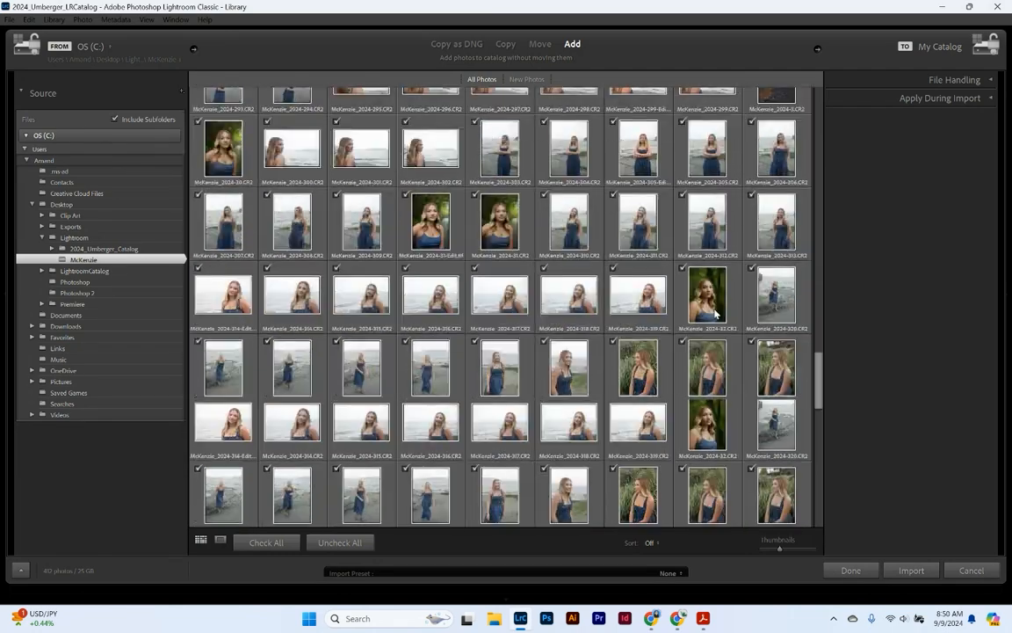
pyautogui.scroll(-6, 714, 312)
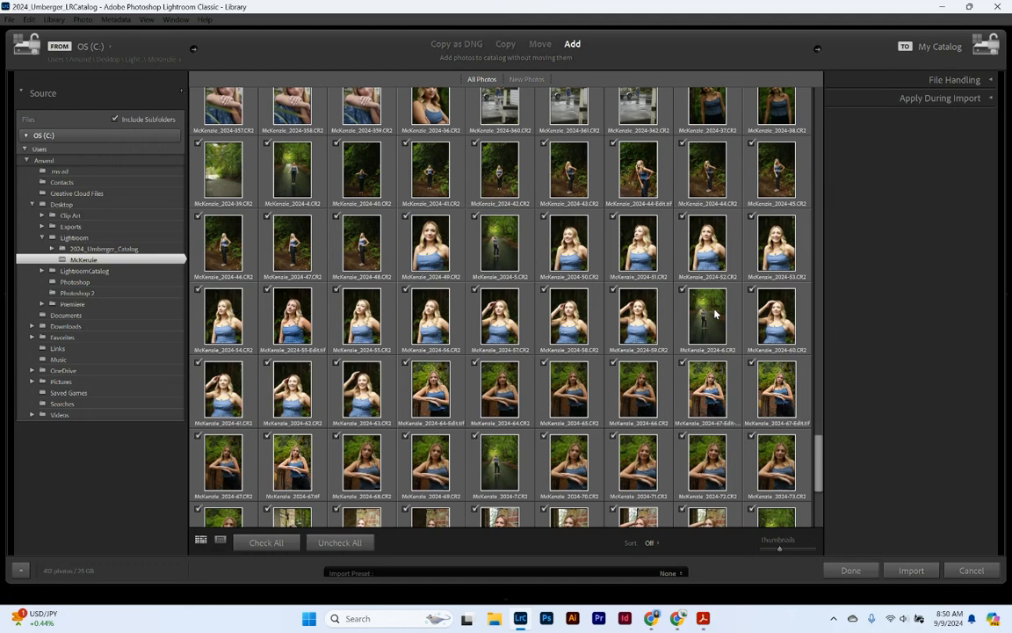
pyautogui.scroll(-3, 714, 312)
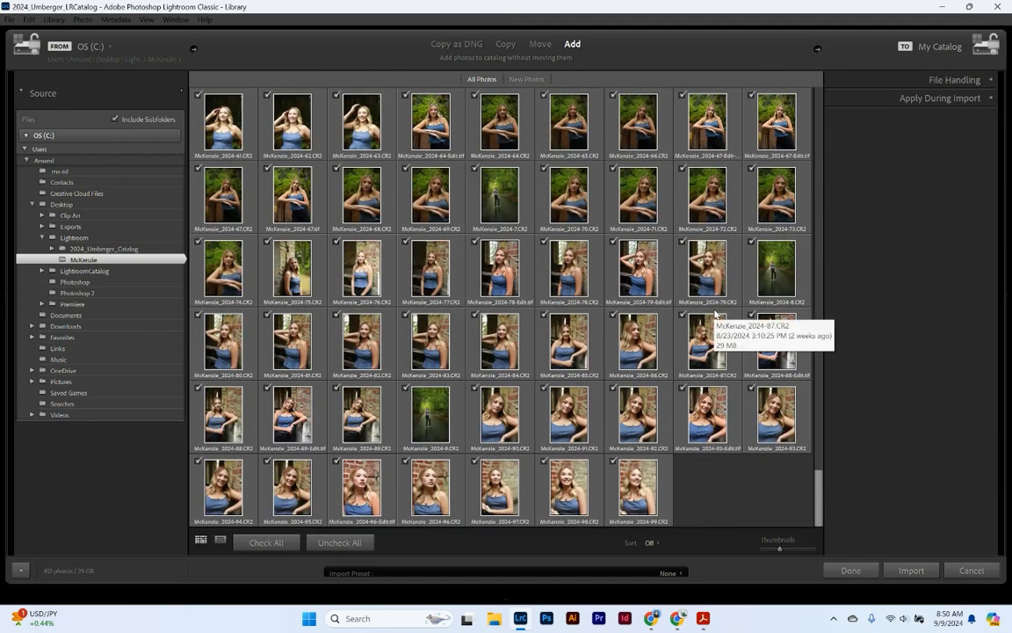
pyautogui.click(650, 544)
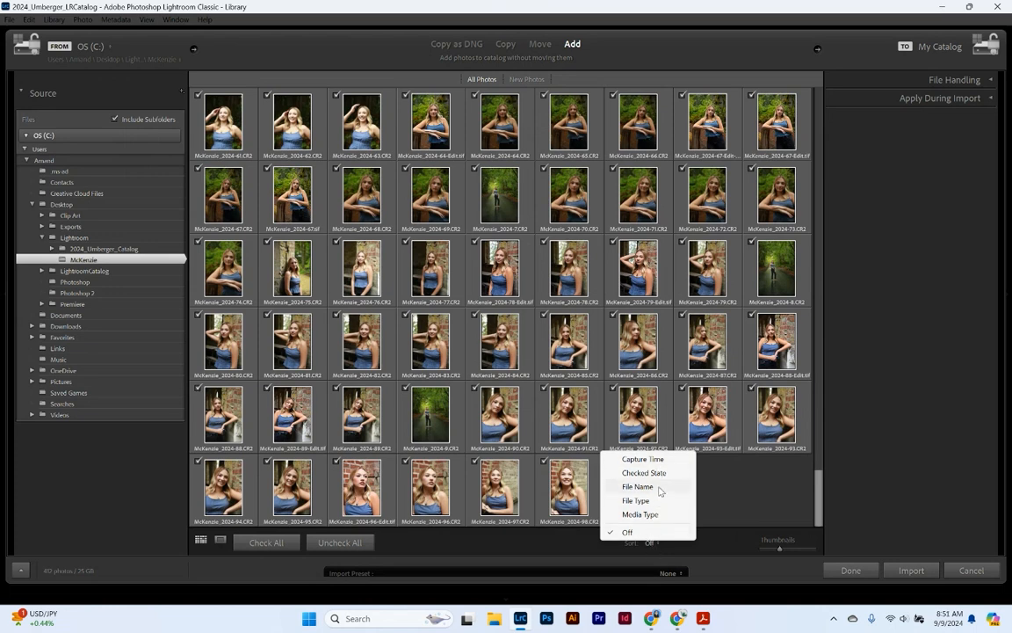
pyautogui.click(628, 458)
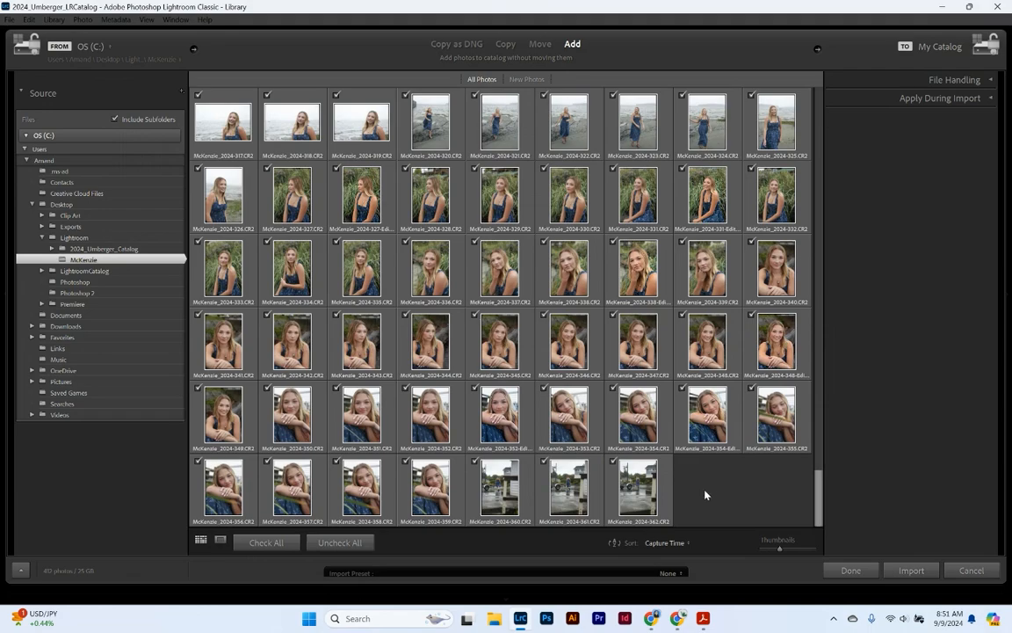
pyautogui.scroll(15, 705, 495)
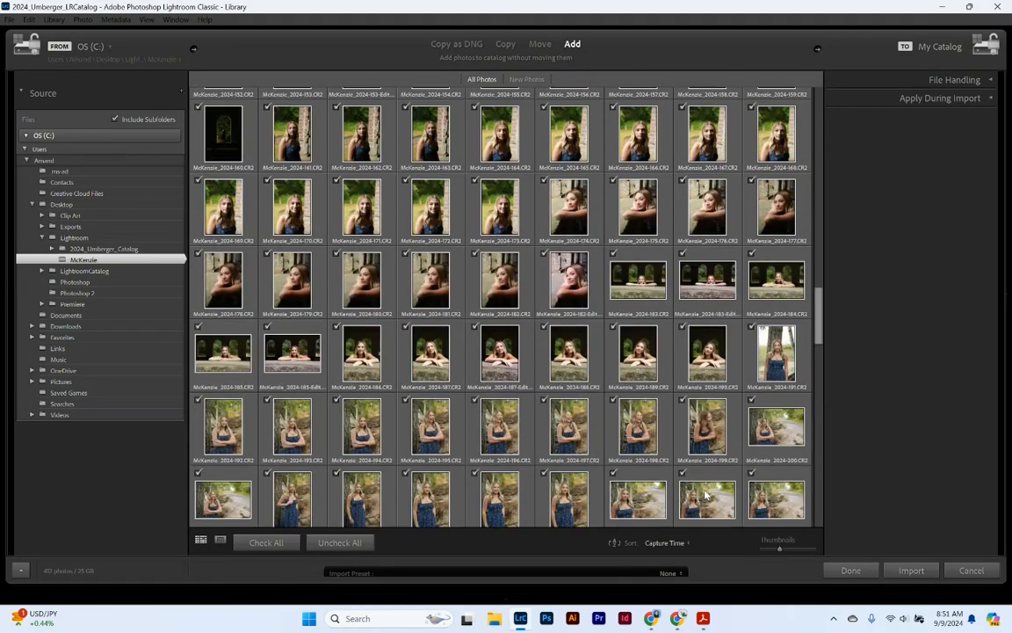
pyautogui.scroll(15, 705, 495)
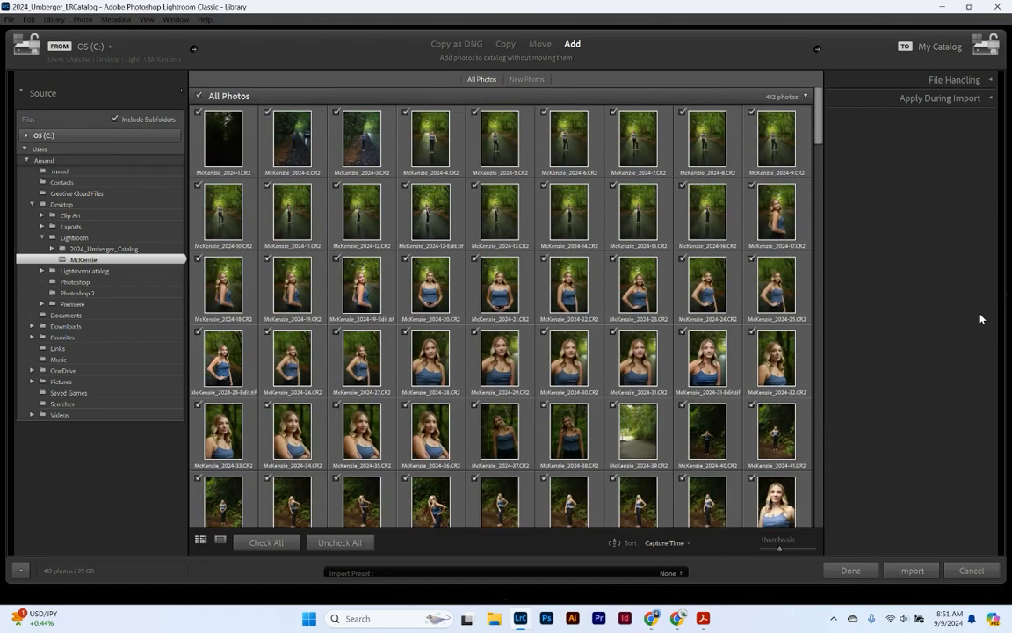
# - Expand the Apply During Import and File Handling panels of the Import dialog
pyautogui.click(983, 102)
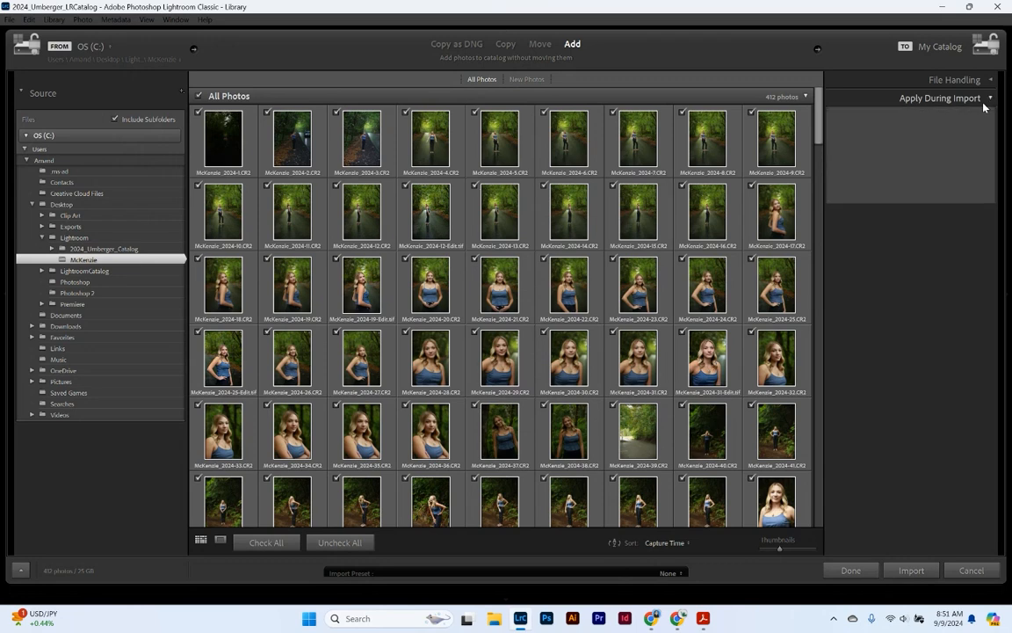
pyautogui.click(982, 82)
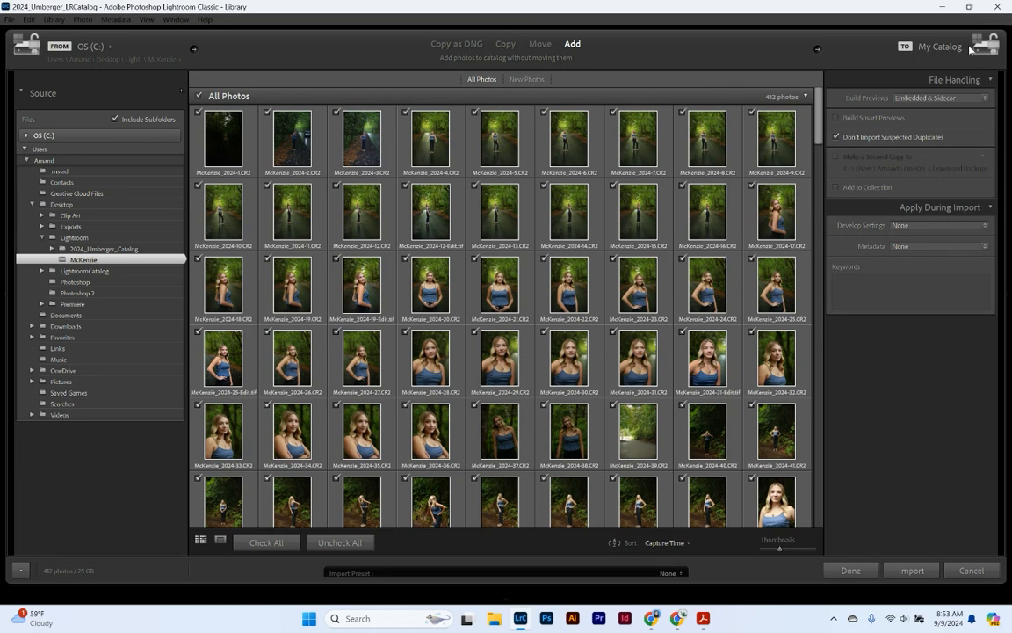
# - Switch the import mode from Add to Copy as DNG
pyautogui.click(505, 44)
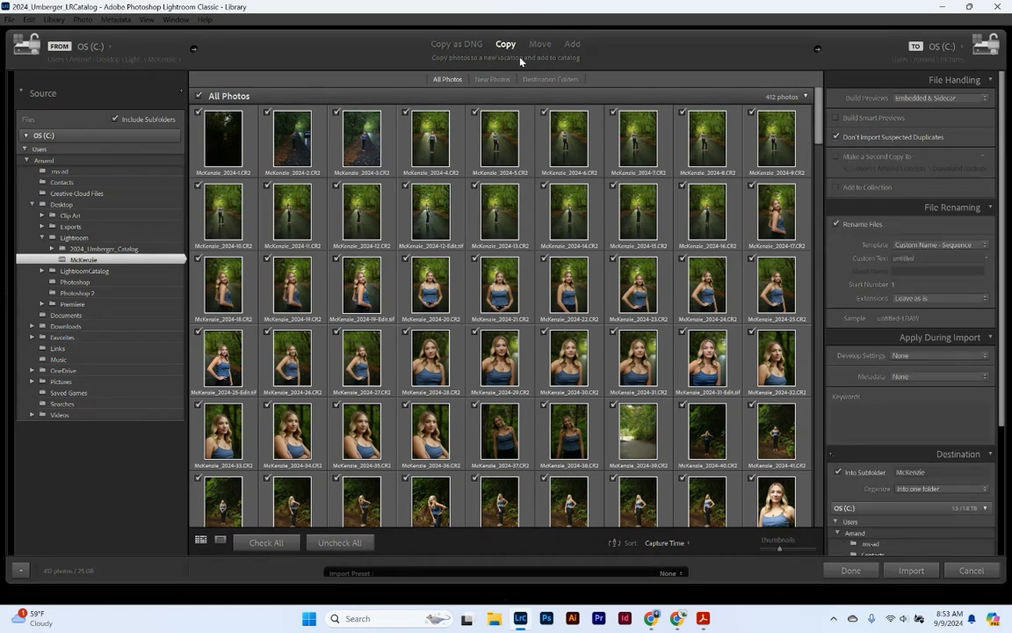
pyautogui.click(466, 45)
pyautogui.click(961, 50)
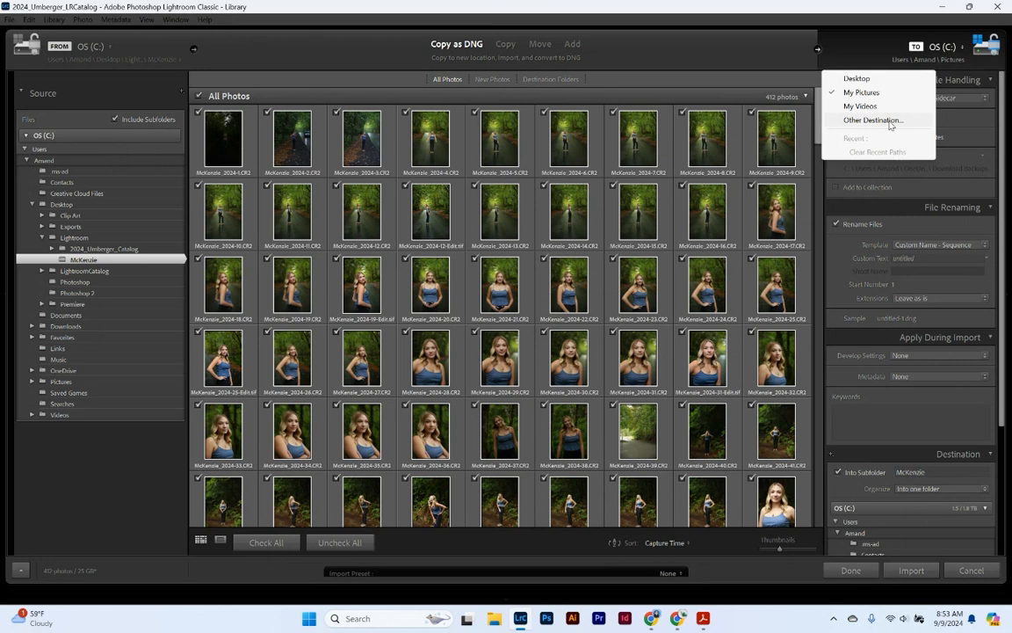
# - Set the import destination to the Lightroom folder on the Desktop via Other Destination
pyautogui.click(890, 121)
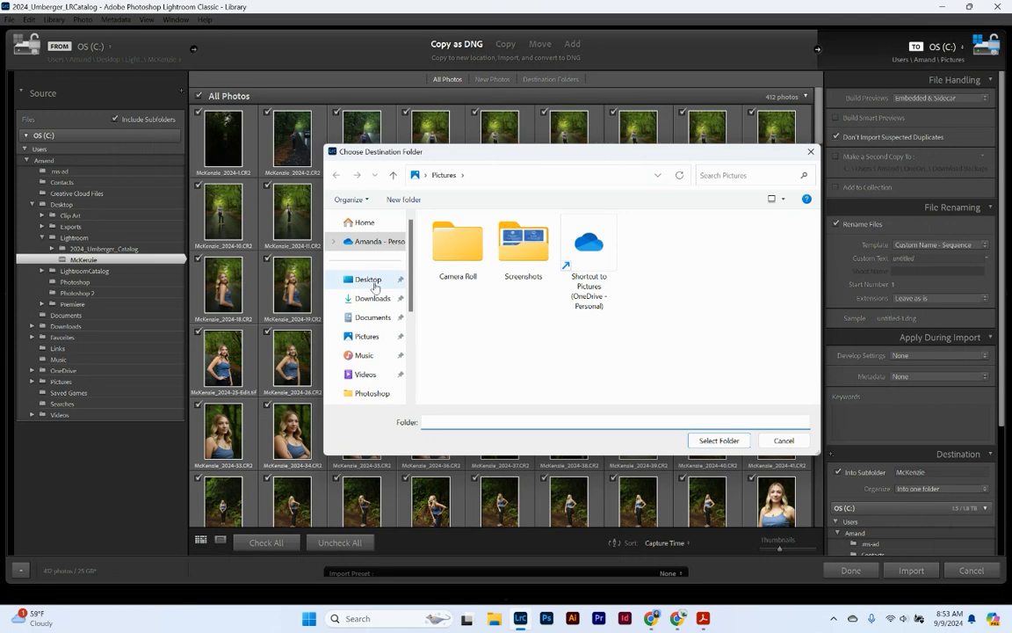
pyautogui.click(369, 279)
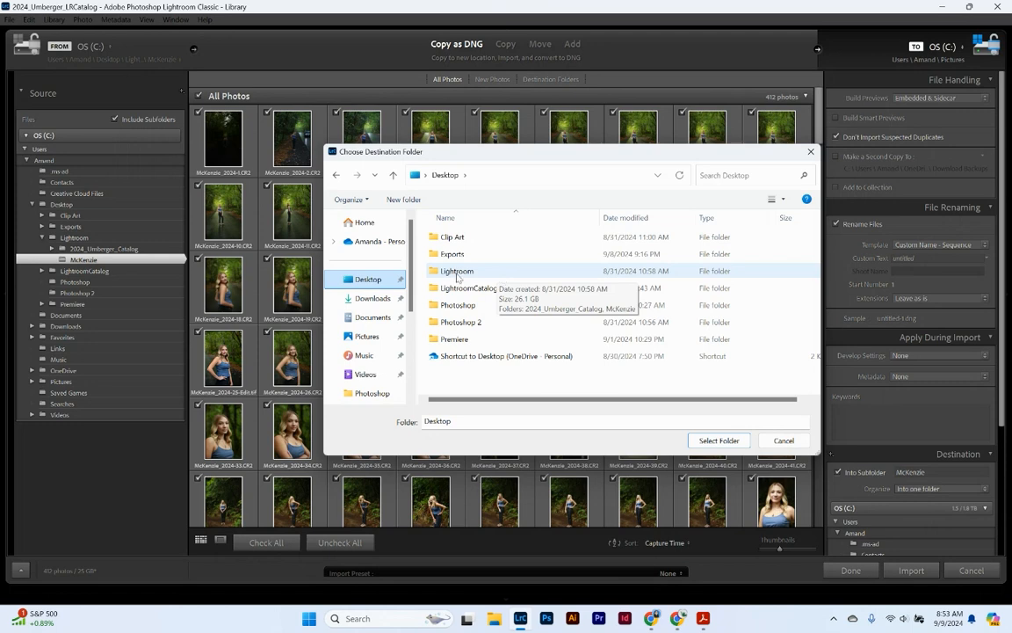
pyautogui.click(456, 277)
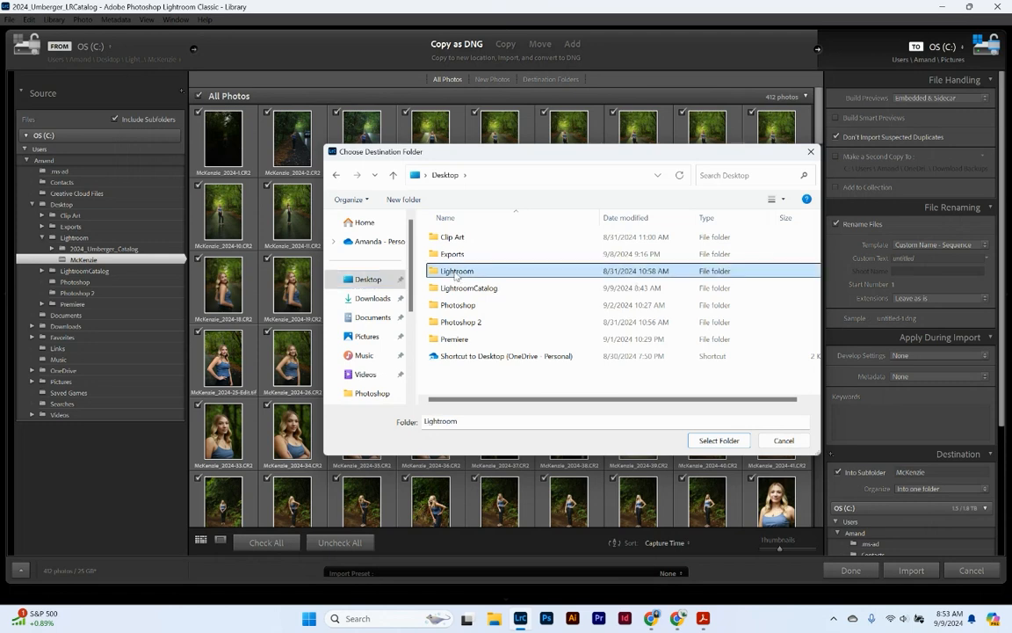
pyautogui.click(733, 444)
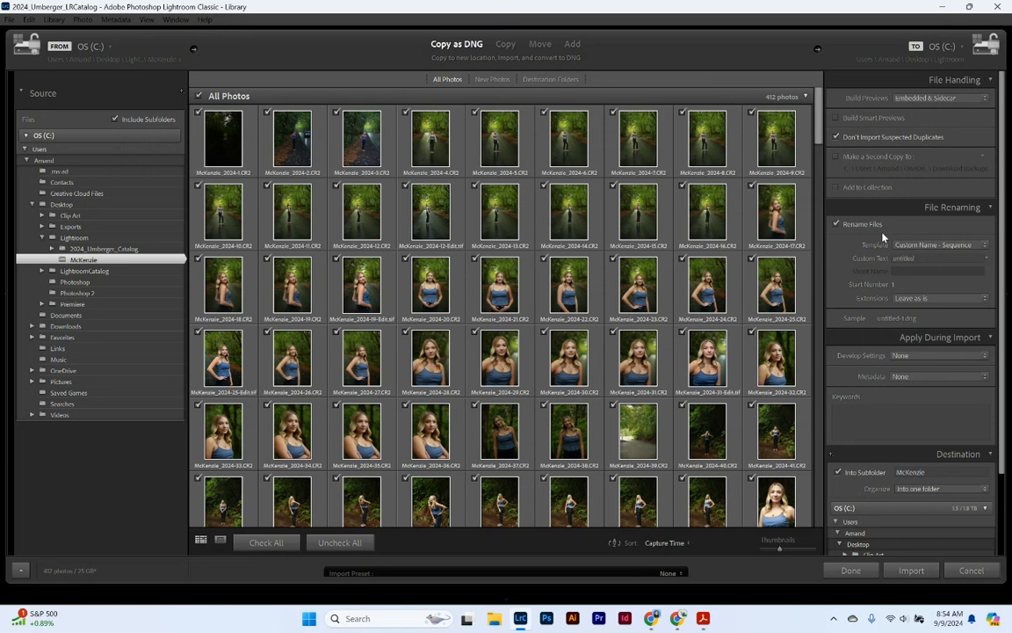
# - Replace the filename template with p2_, the surname and an underscore, then the Custom Text token
pyautogui.click(931, 244)
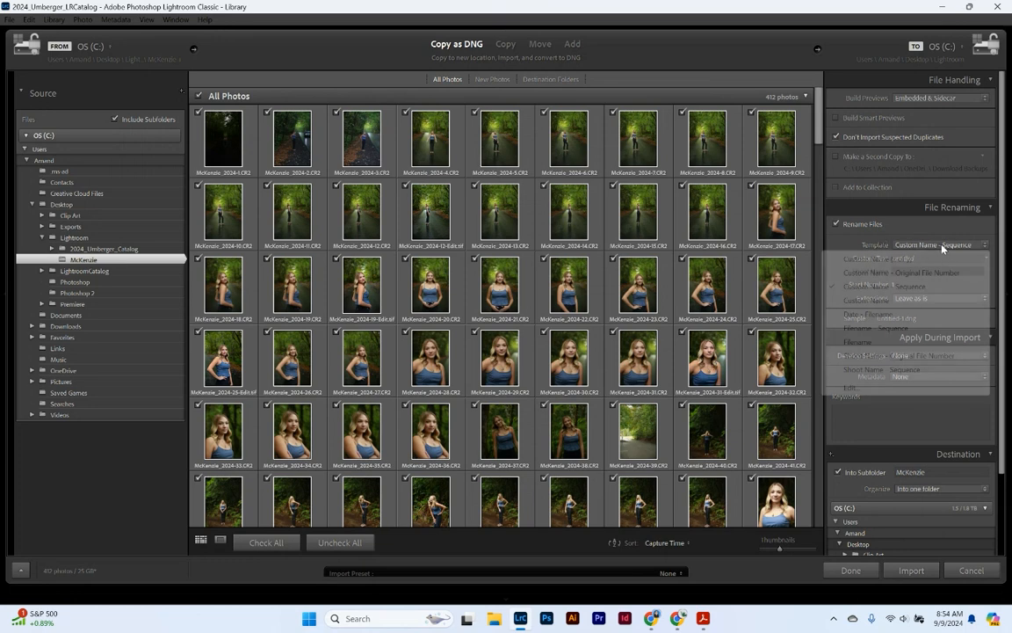
pyautogui.click(867, 388)
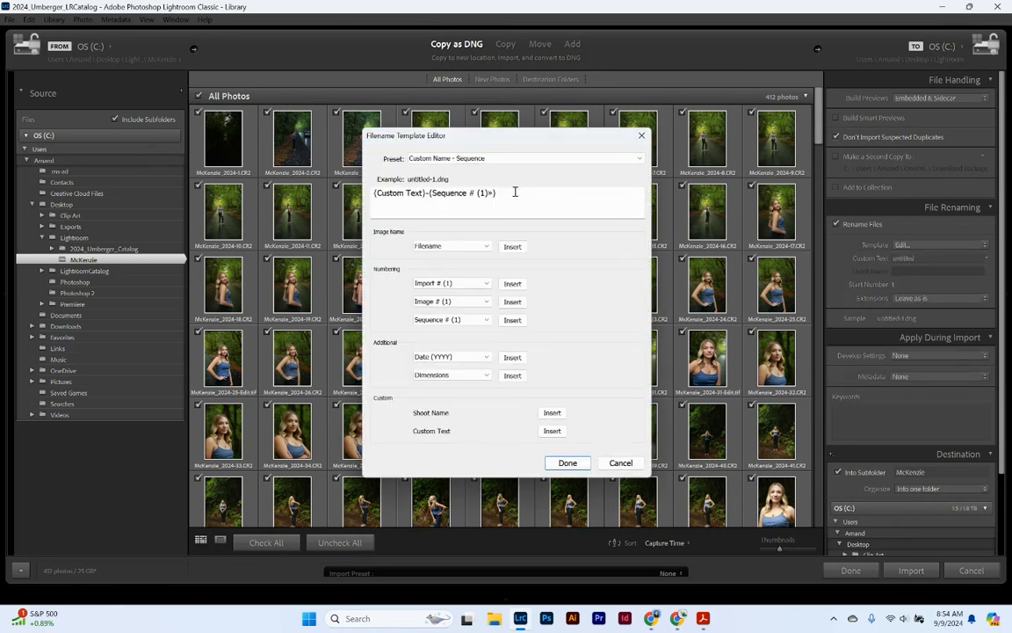
pyautogui.moveTo(515, 192); pyautogui.dragTo(372, 193)
pyautogui.press('BackSpace')
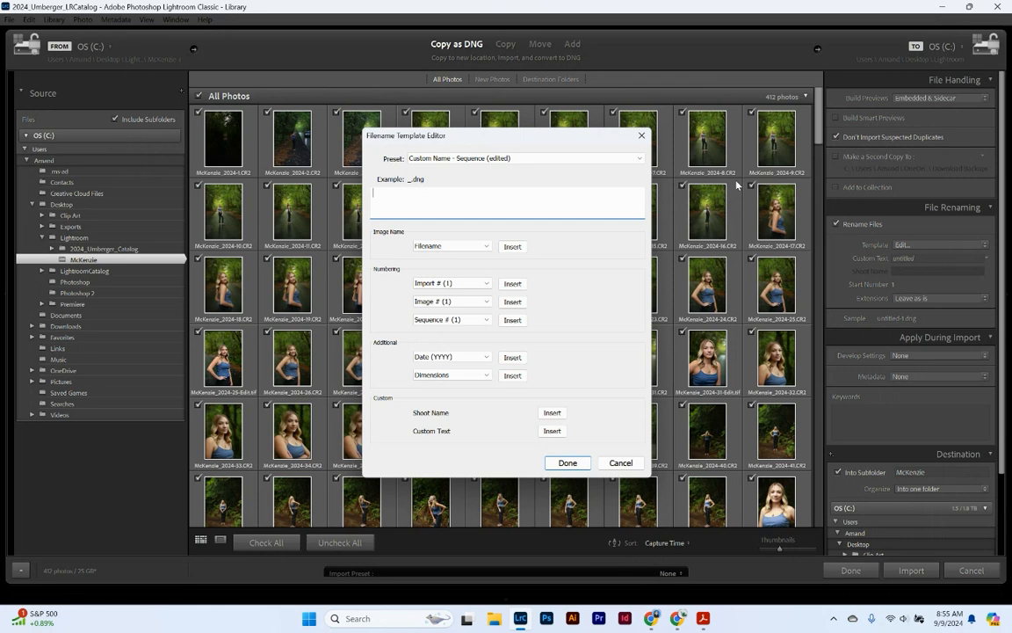
pyautogui.write('p2_')
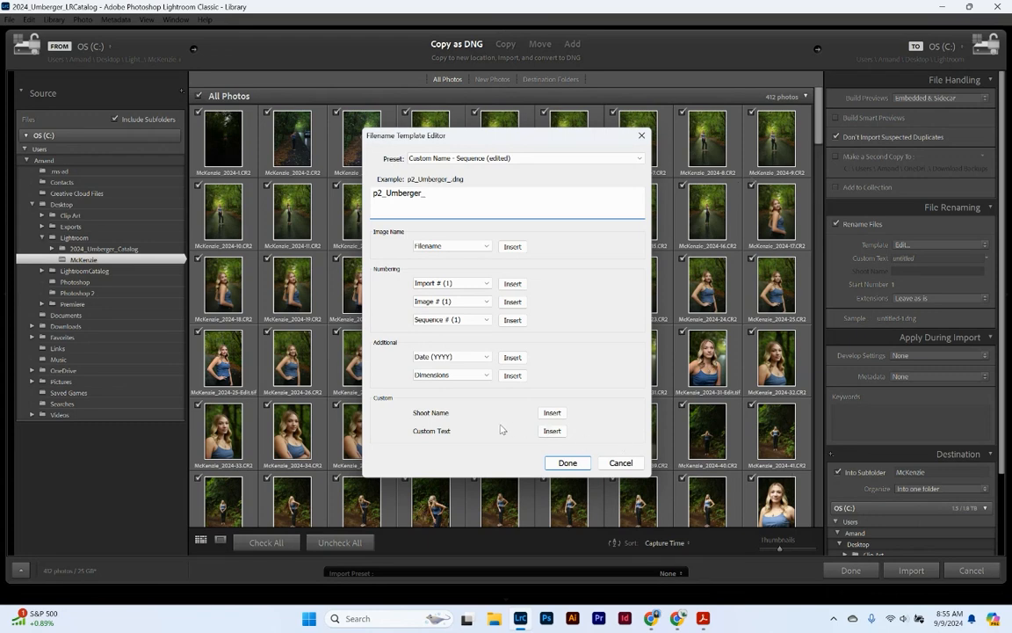
pyautogui.click(553, 430)
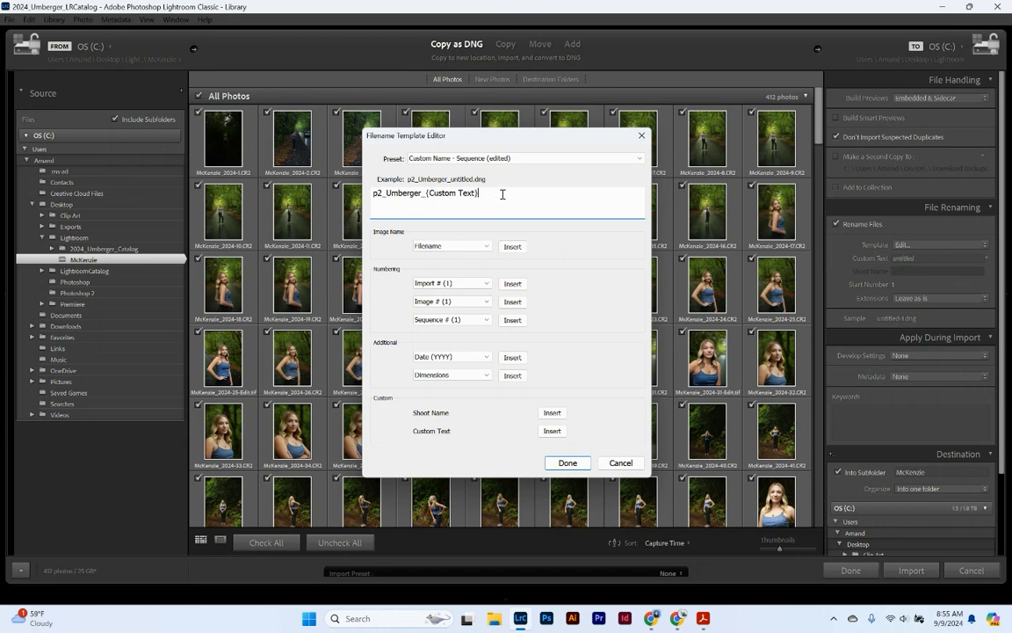
# - Append an underscore and a Sequence # (001) token, then apply the template
pyautogui.write('_')
pyautogui.click(485, 320)
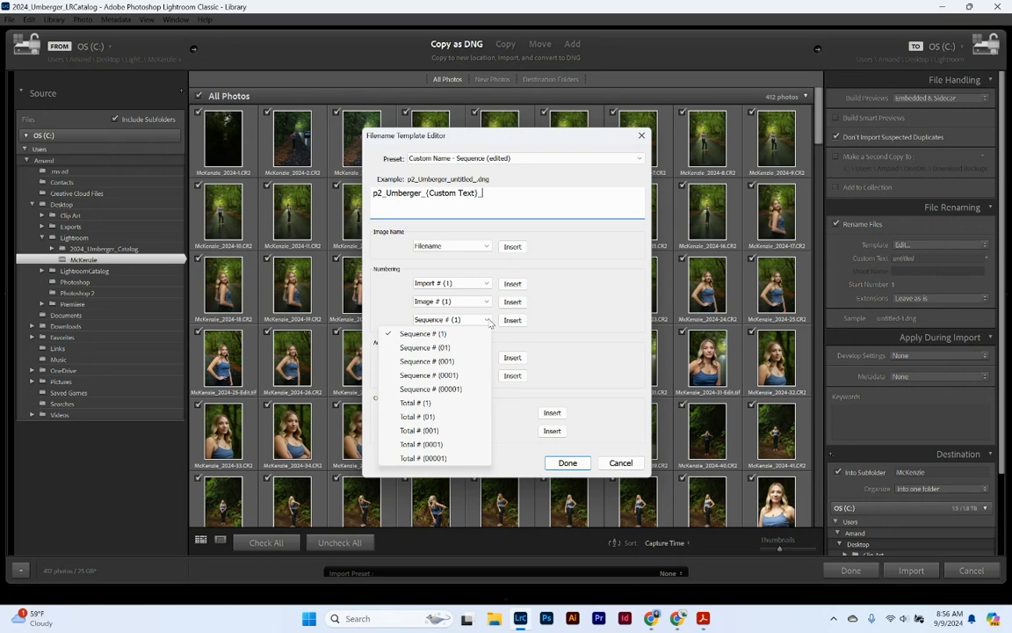
pyautogui.click(455, 362)
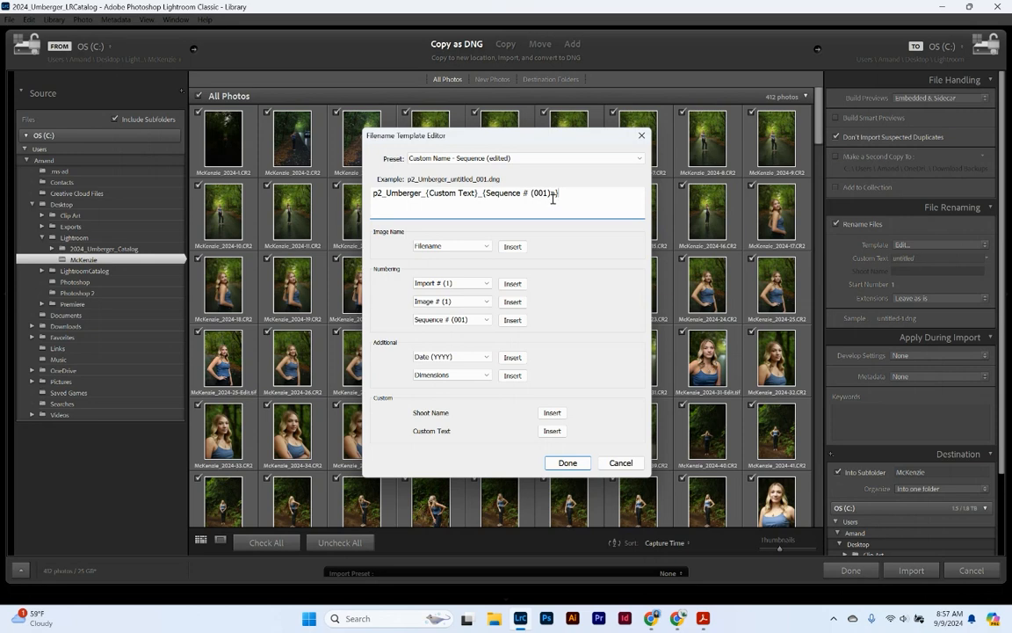
pyautogui.click(567, 464)
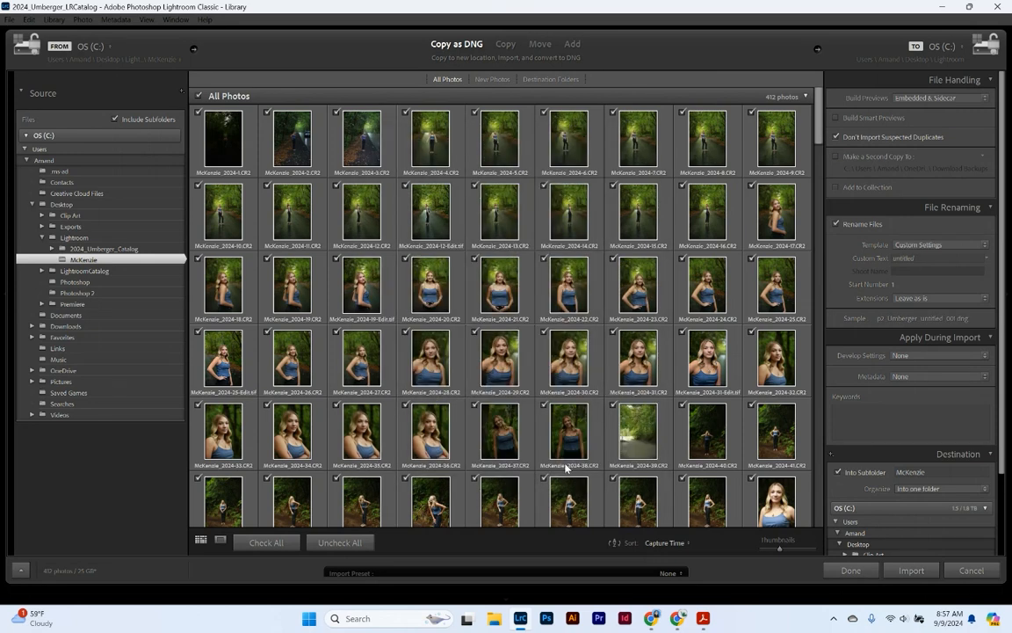
# - Replace the Custom Text 'untitled' with the shoot subject's name
pyautogui.click(928, 258)
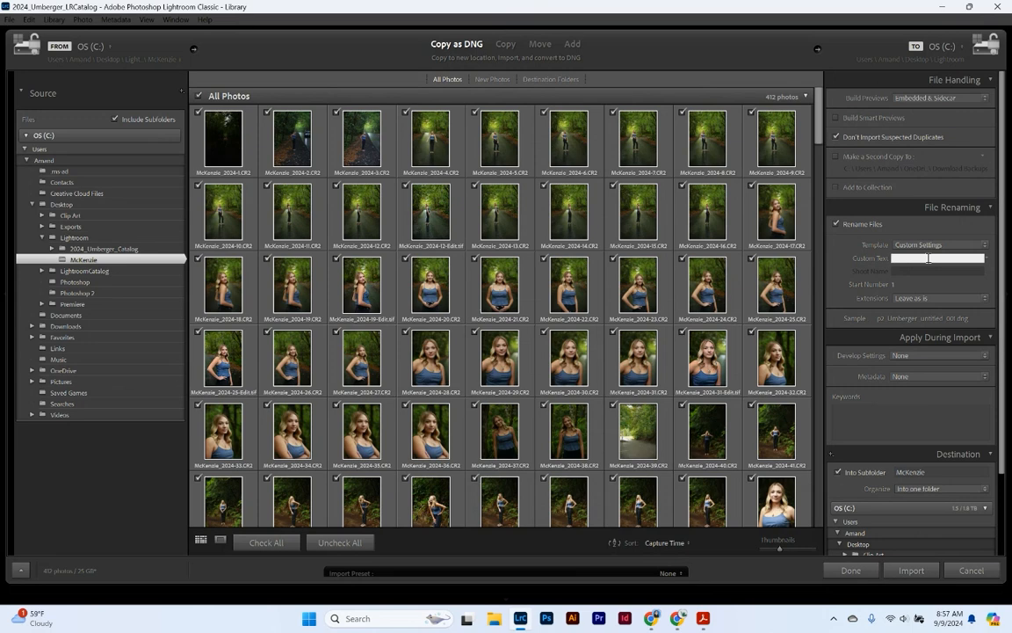
pyautogui.scroll(-1, 867, 375)
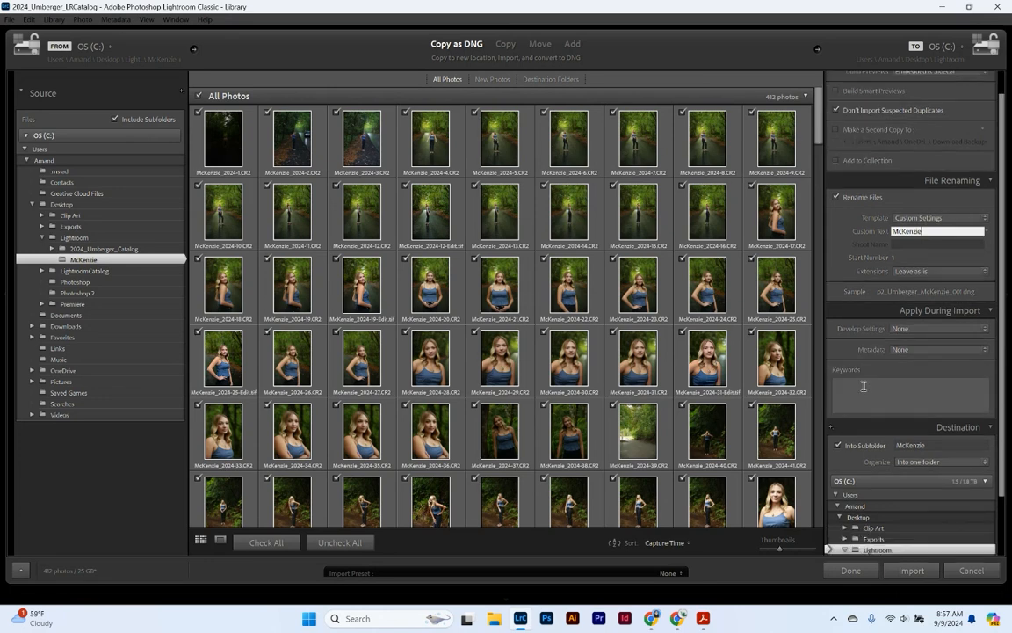
# - Enter import keywords Portrait, the subject's name, Senior Portrait, Port Orchard, 2024, raining, beach, forest
pyautogui.click(930, 387)
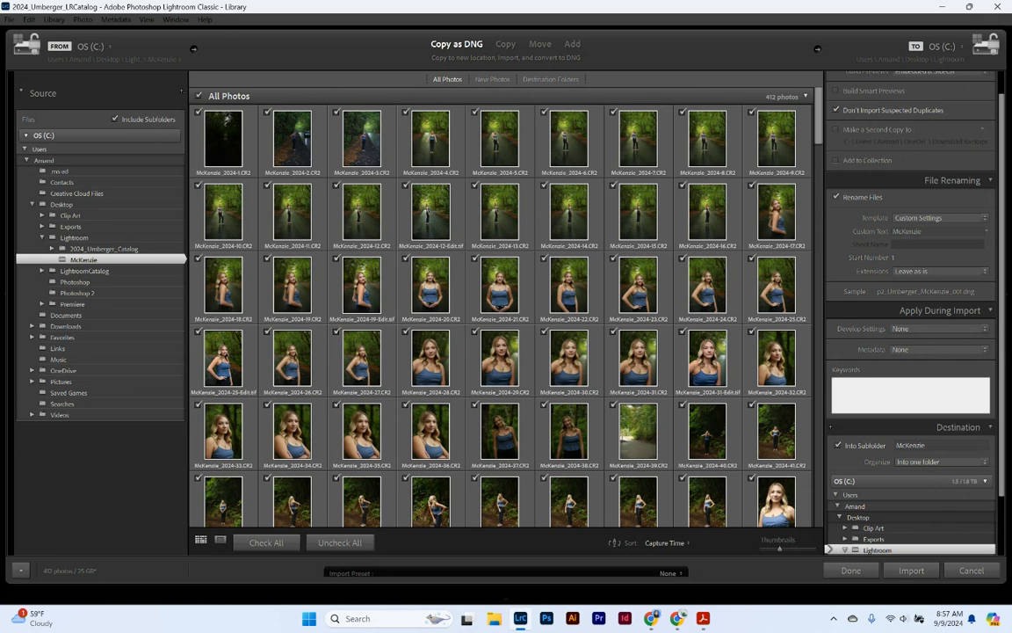
pyautogui.write('Portrait, McKenzie,')
pyautogui.write('SeniorP')
pyautogui.press('BackSpace')
pyautogui.write('Portrait,')
pyautogui.write('Port')
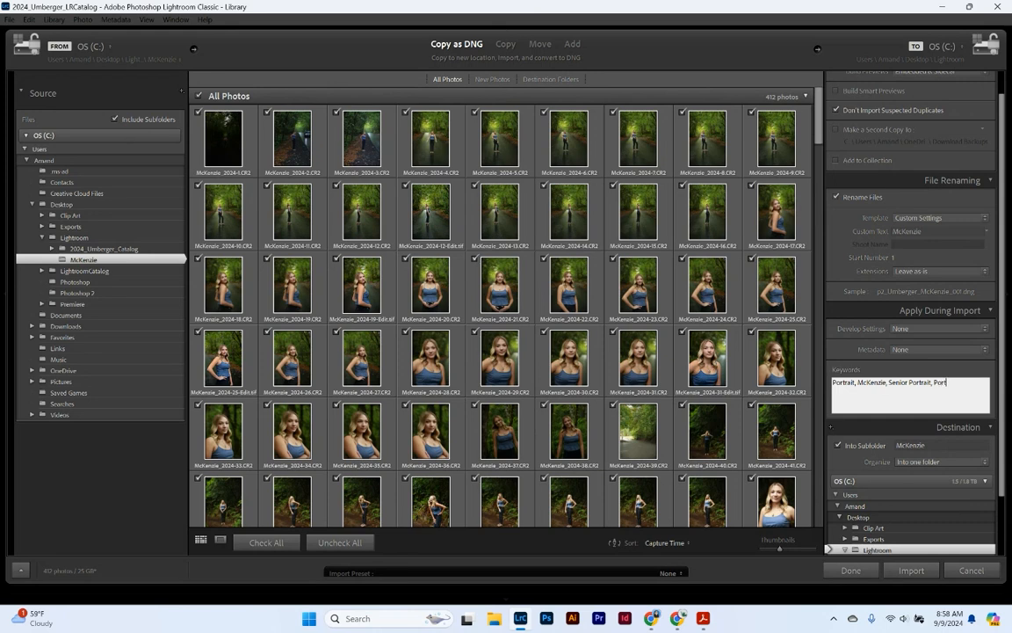
pyautogui.write(' Orchard, 2024, raining, beach, forest')
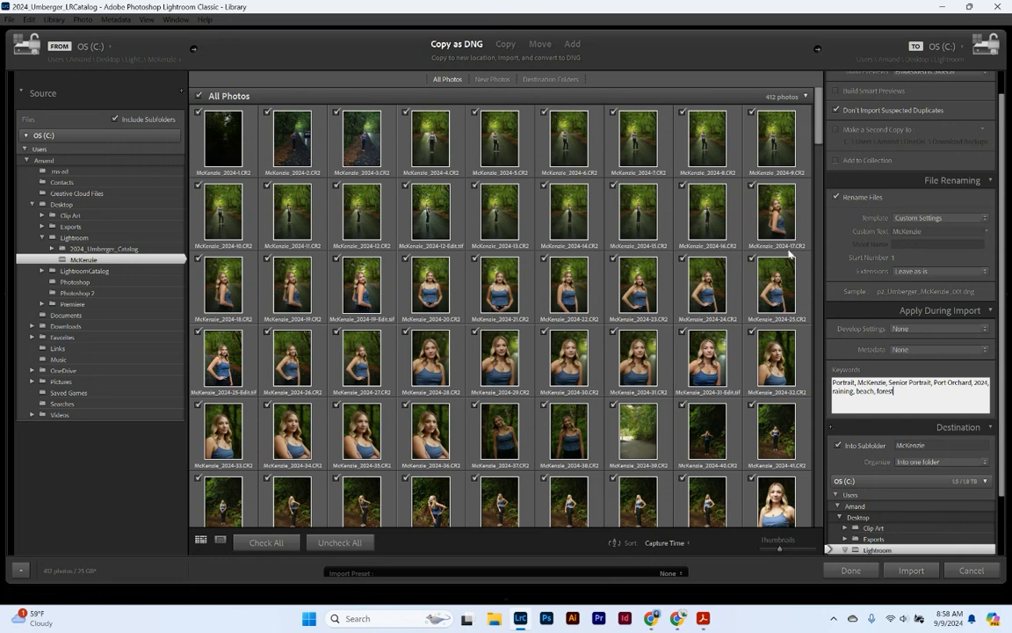
# - Rename the Destination panel's subfolder to McKenzie2 by appending 2 to its name
pyautogui.scroll(-1, 872, 354)
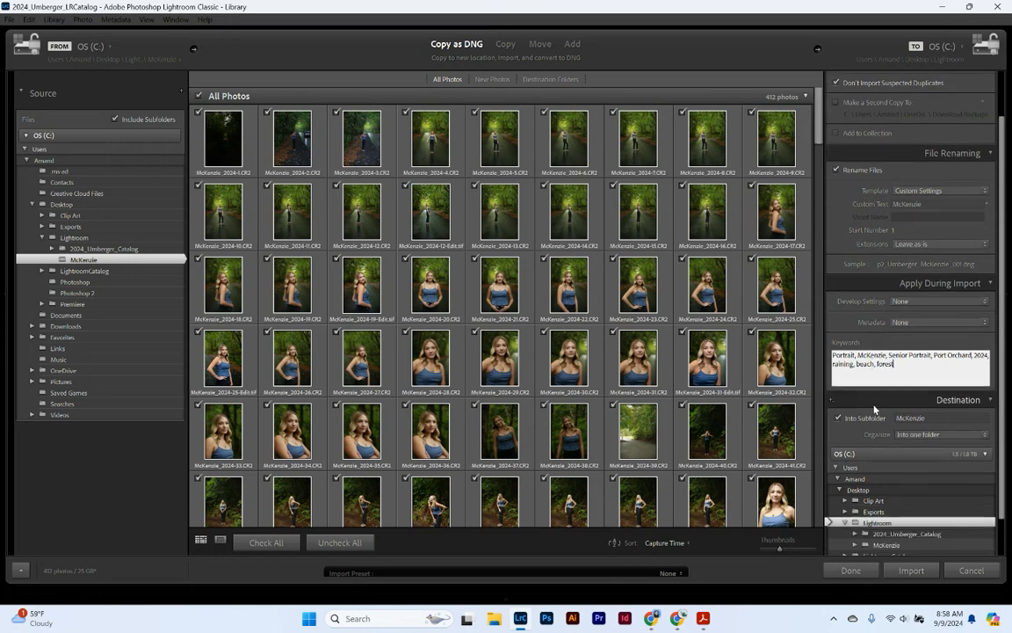
pyautogui.scroll(-2, 877, 426)
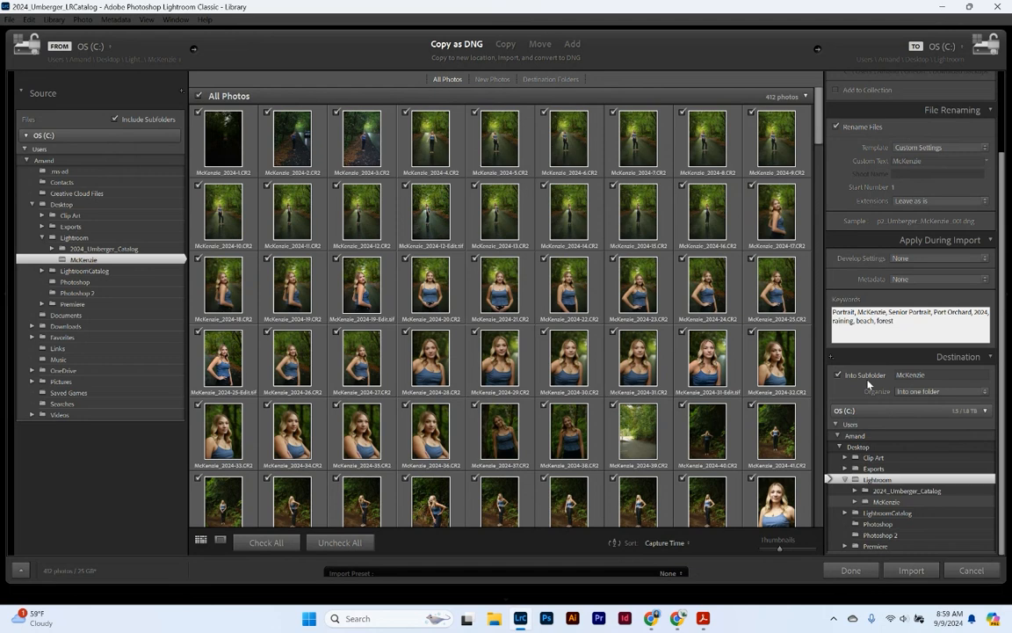
pyautogui.click(922, 375)
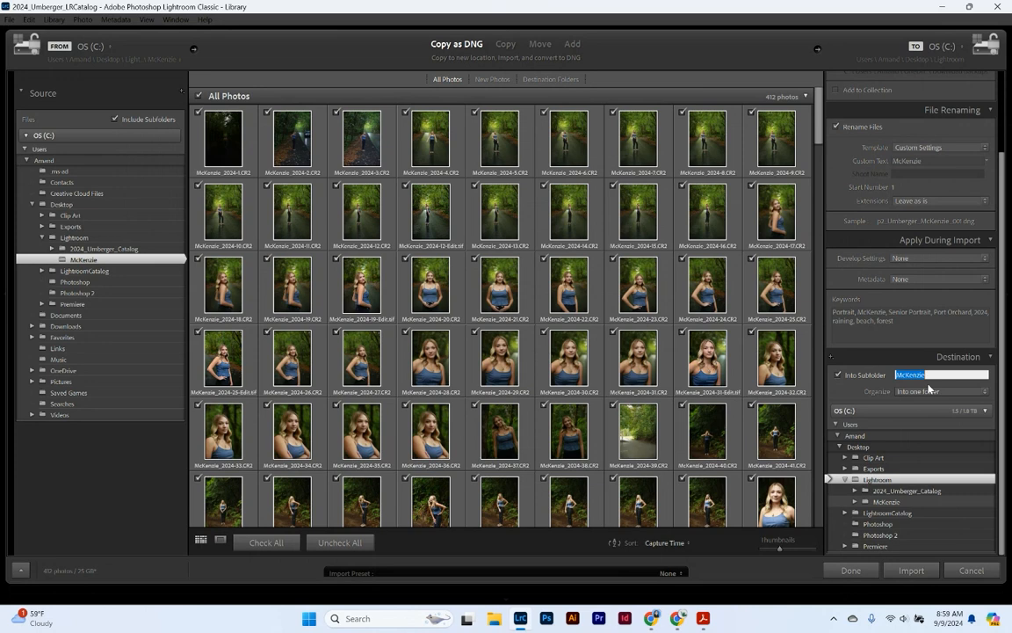
pyautogui.press('Return')
pyautogui.write('2')
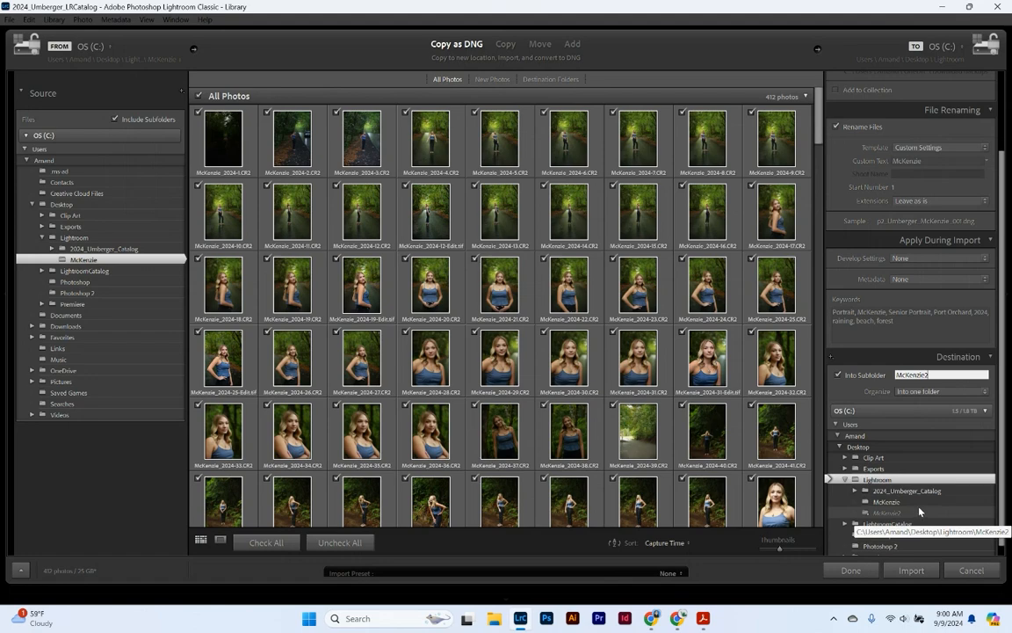
# - Begin importing the McKenzie photos as DNG copies with the current settings
pyautogui.click(911, 571)
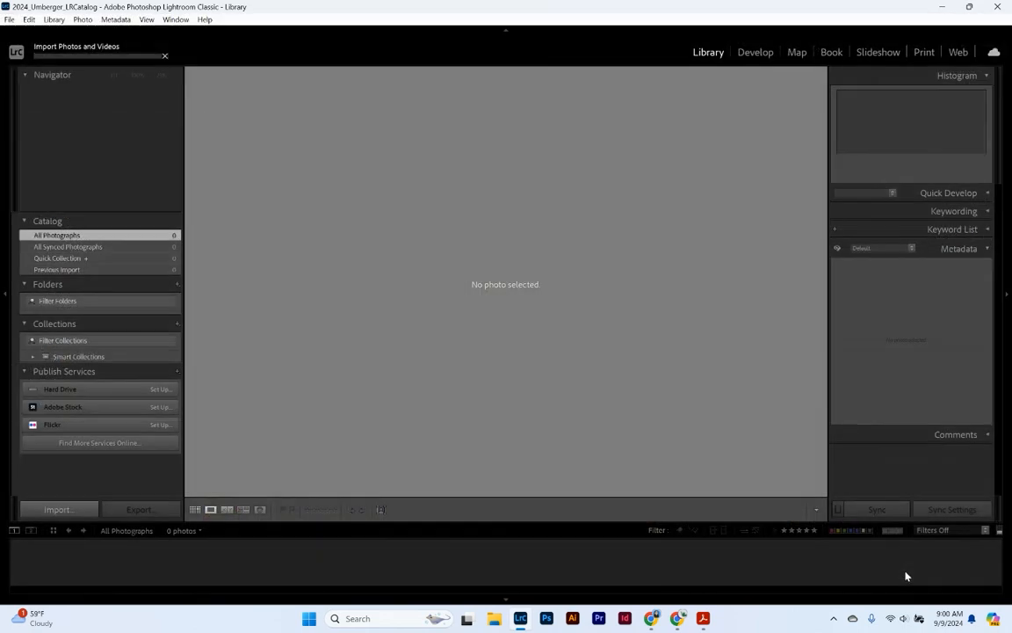